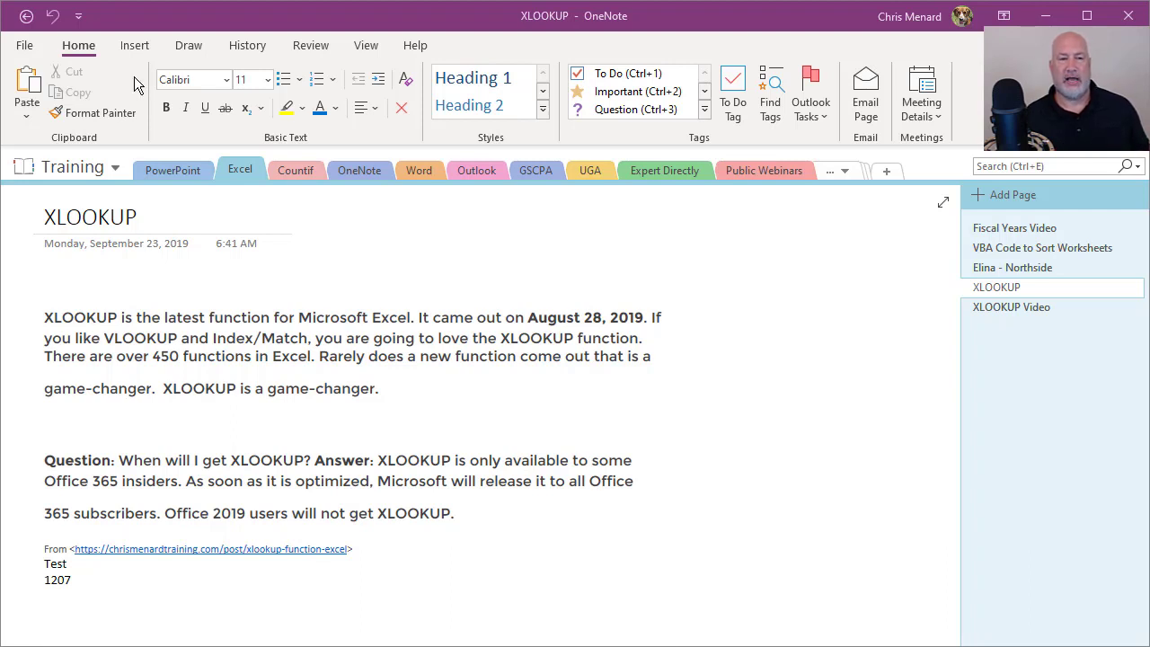
Open the Clients notebook from the notebook list
click(112, 172)
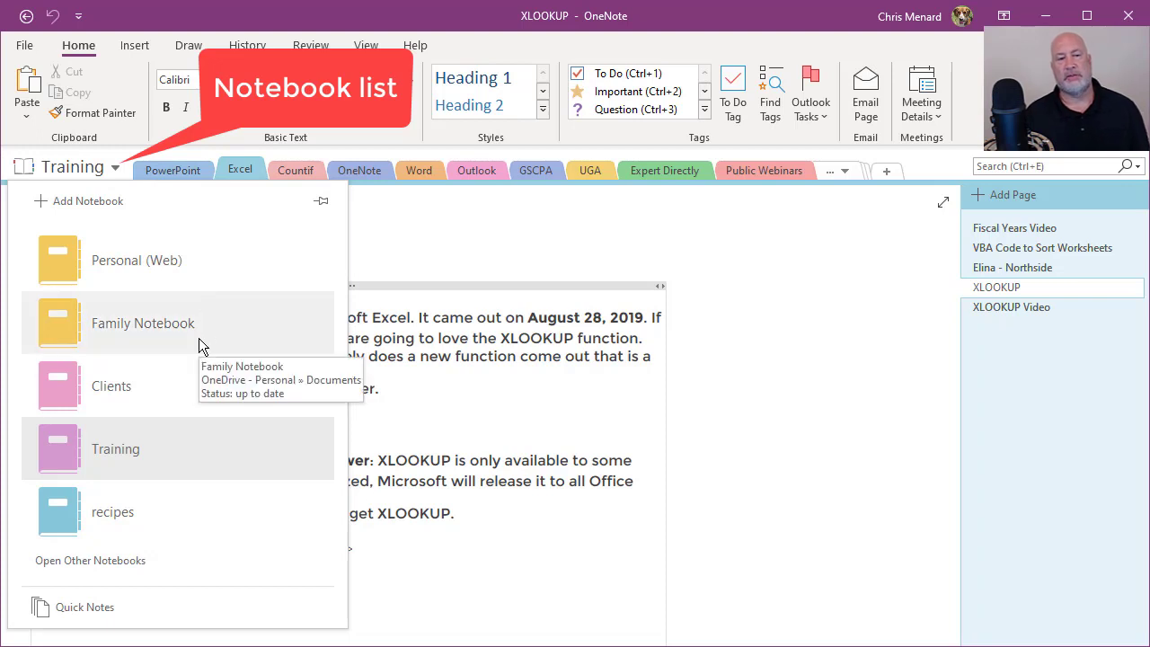
click(94, 170)
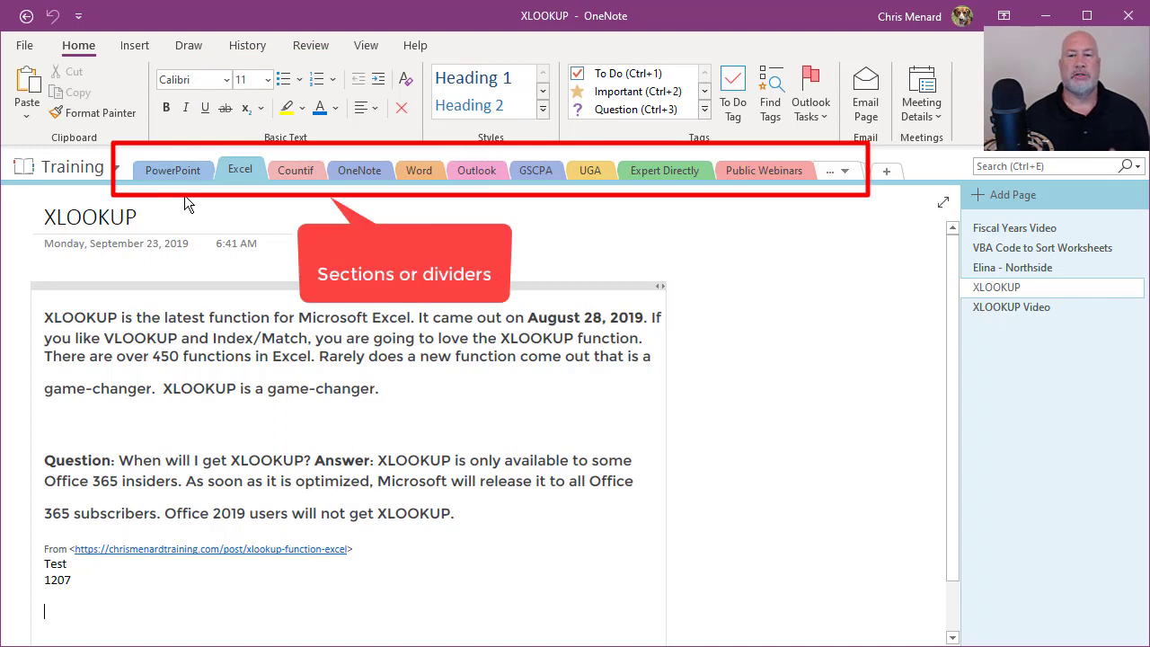
click(115, 172)
click(116, 391)
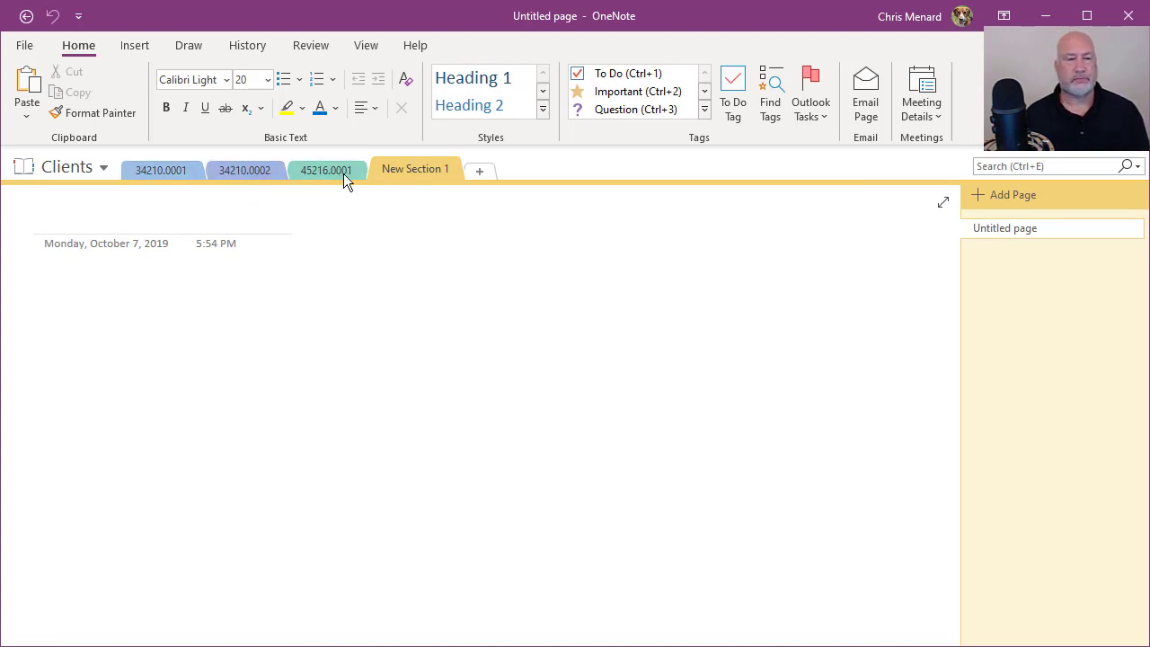
Add a new section to the Clients notebook and name it with the new client-matter number
click(481, 173)
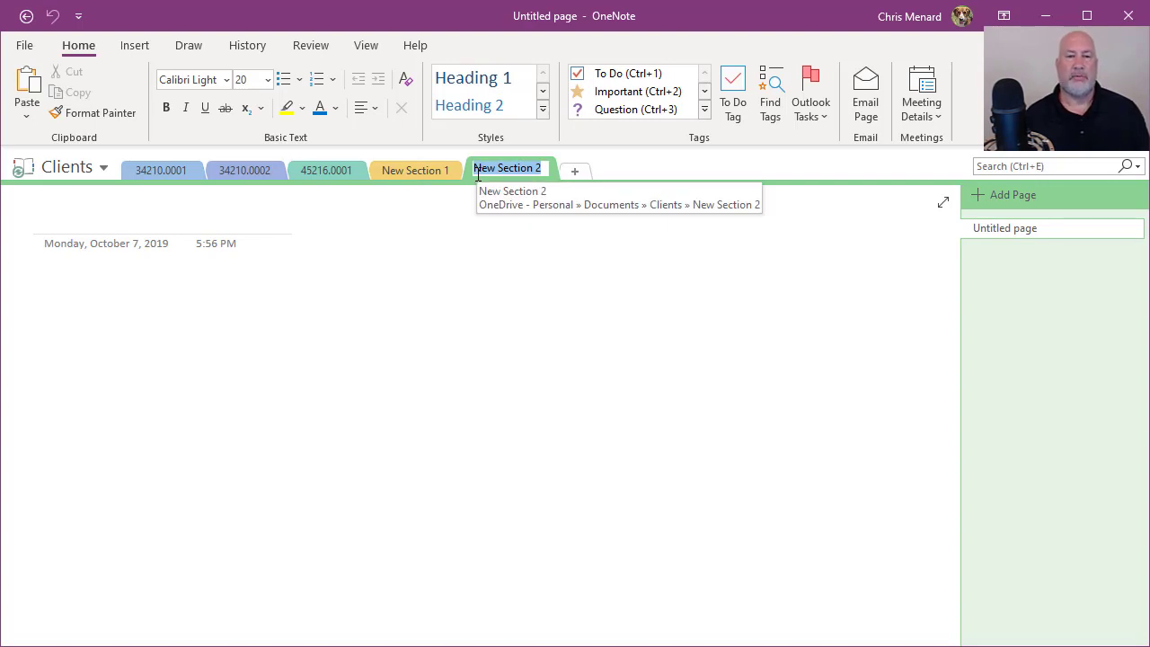
text(7002)
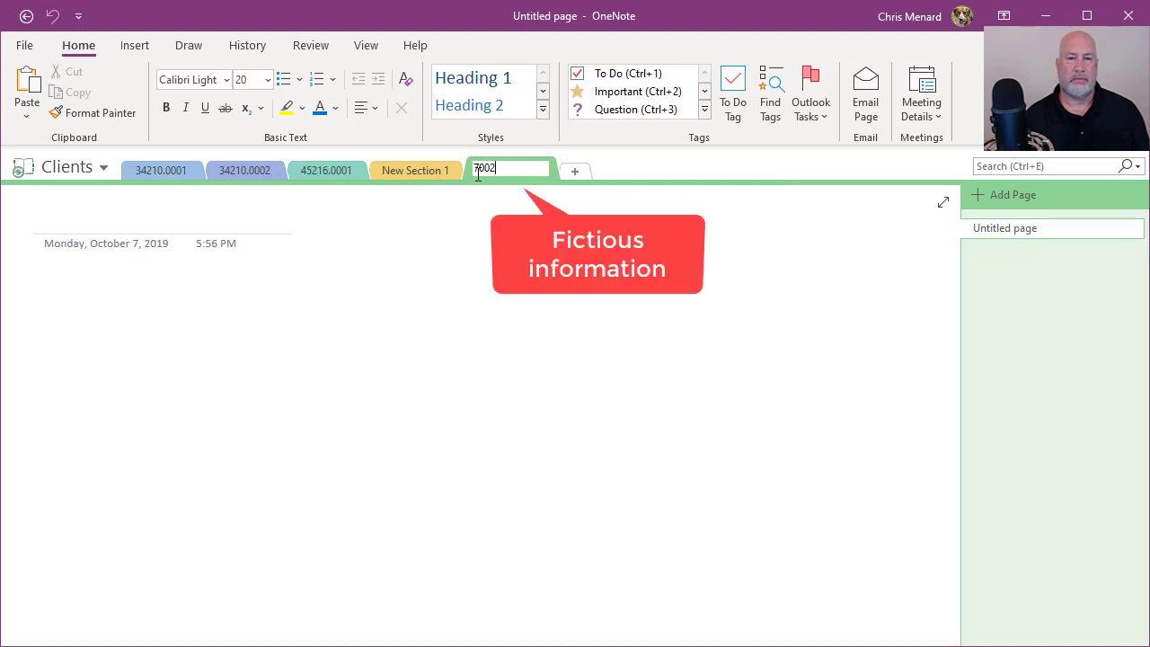
text(1.0001)
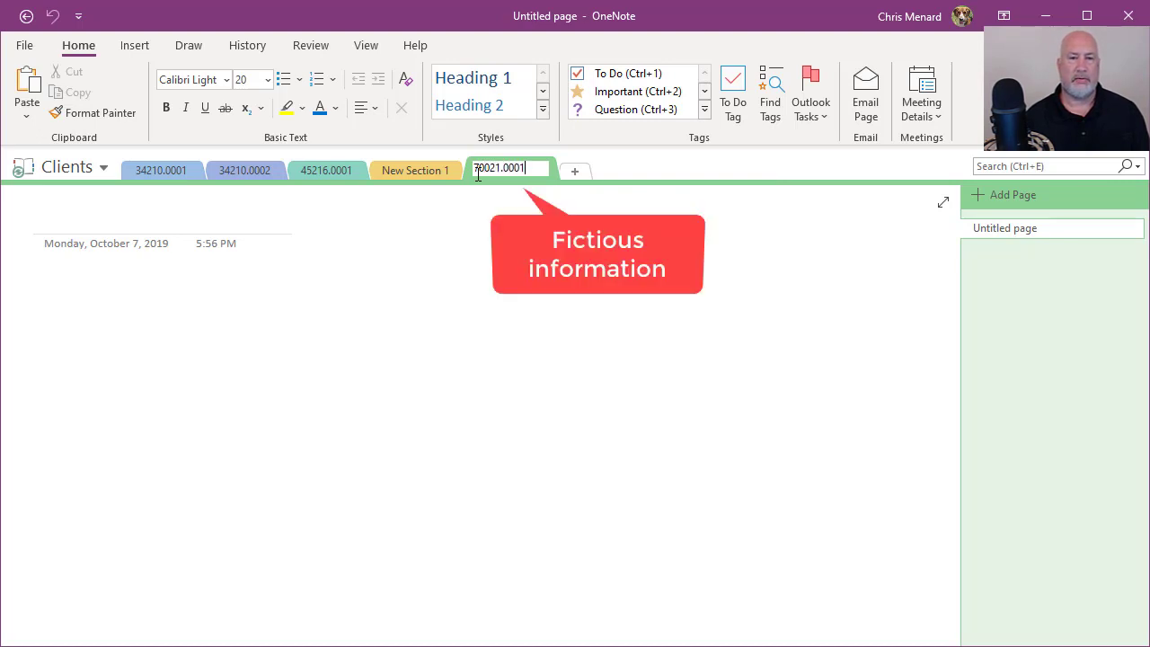
key(Return)
Title the new section's first page "GE - Meeting"
text(G)
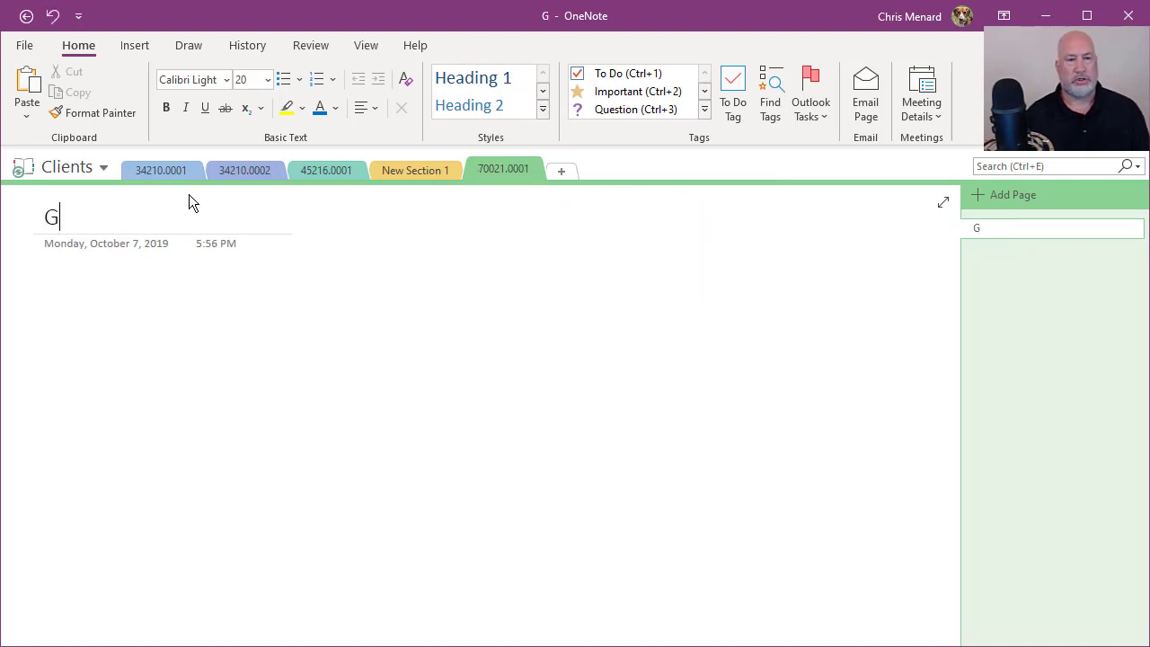
text(E)
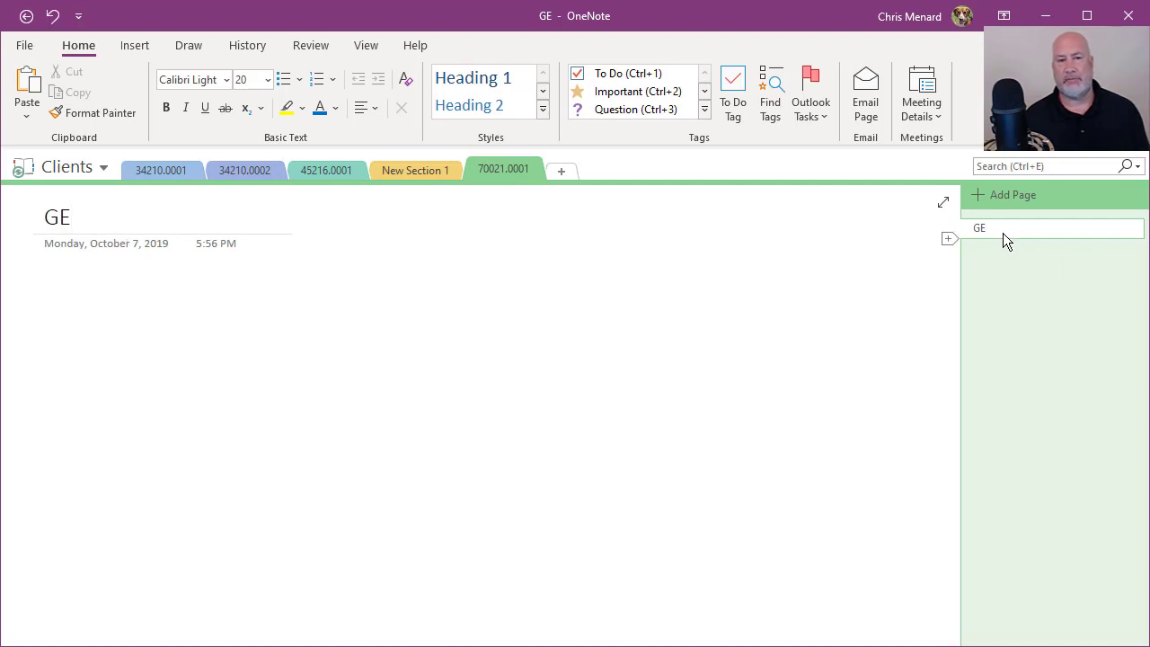
text(- M<e)
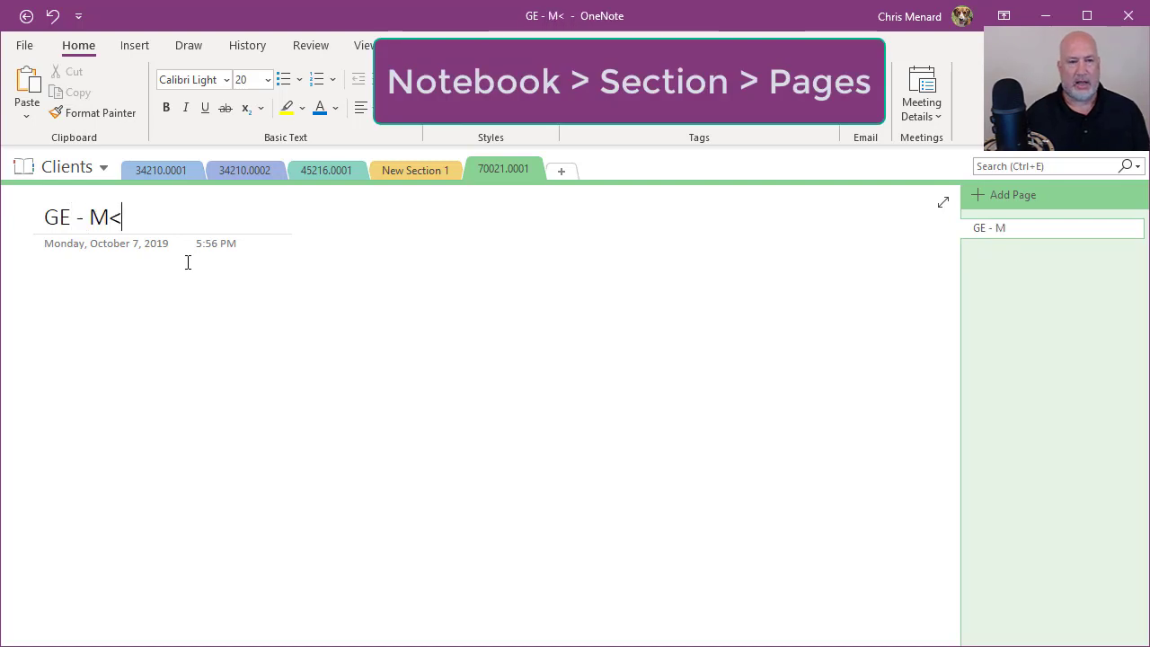
key(BackSpace)
key(BackSpace)
text(eeting)
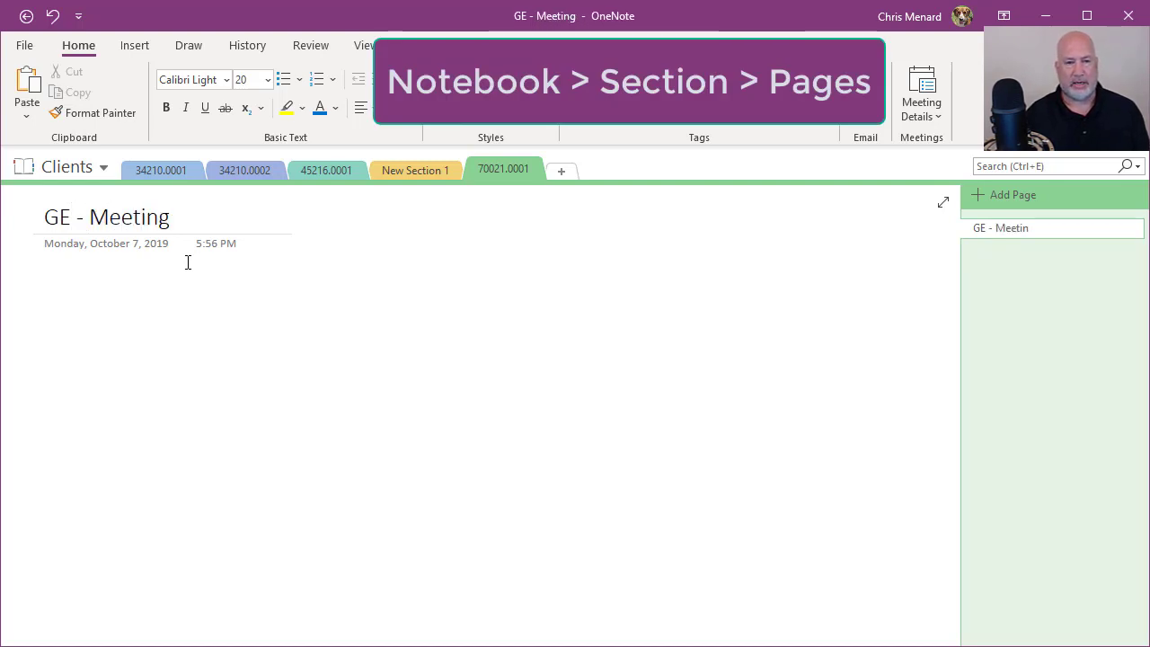
Insert the details of today's 6:30 PM GE Meeting into the body of the GE - Meeting page
click(74, 287)
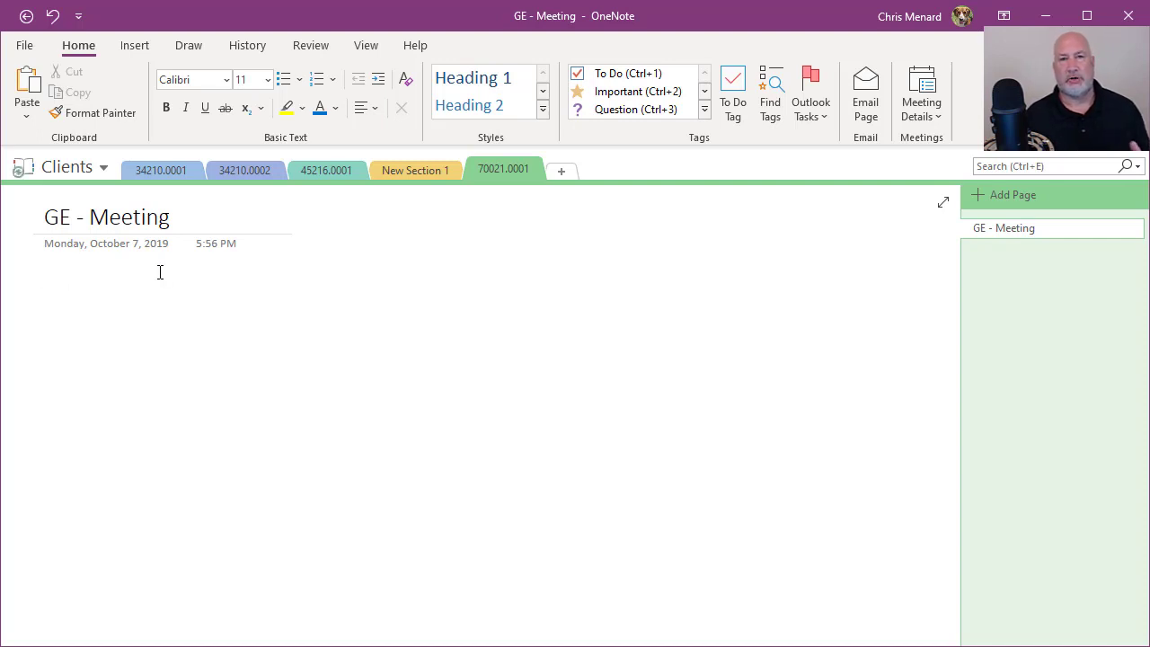
click(918, 119)
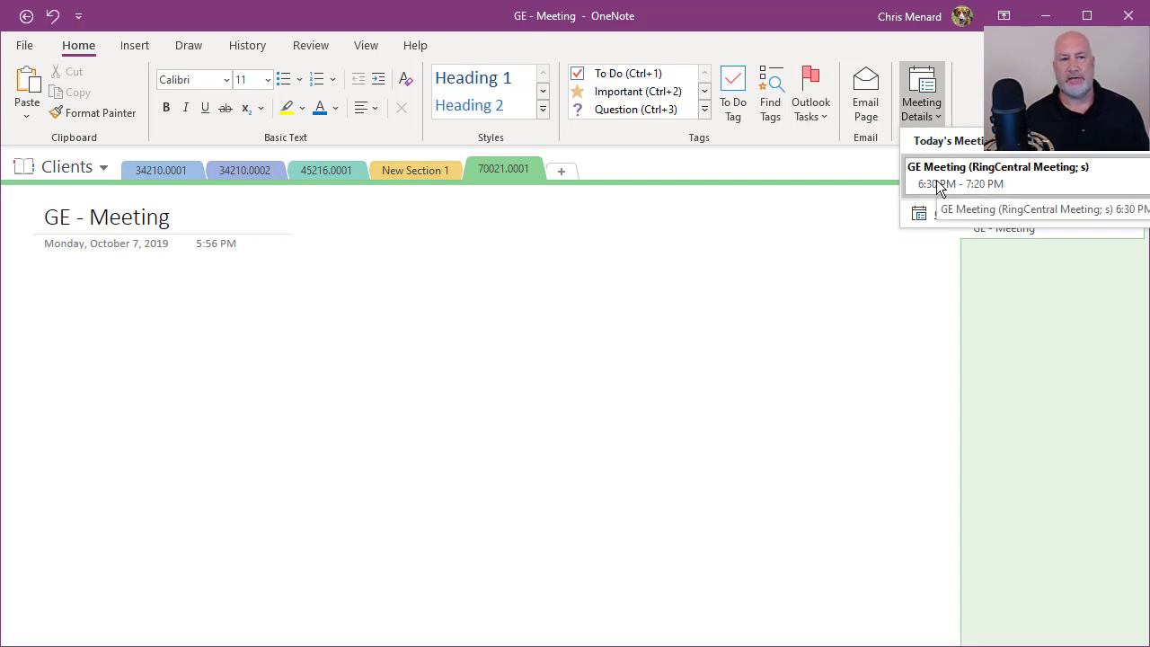
click(937, 186)
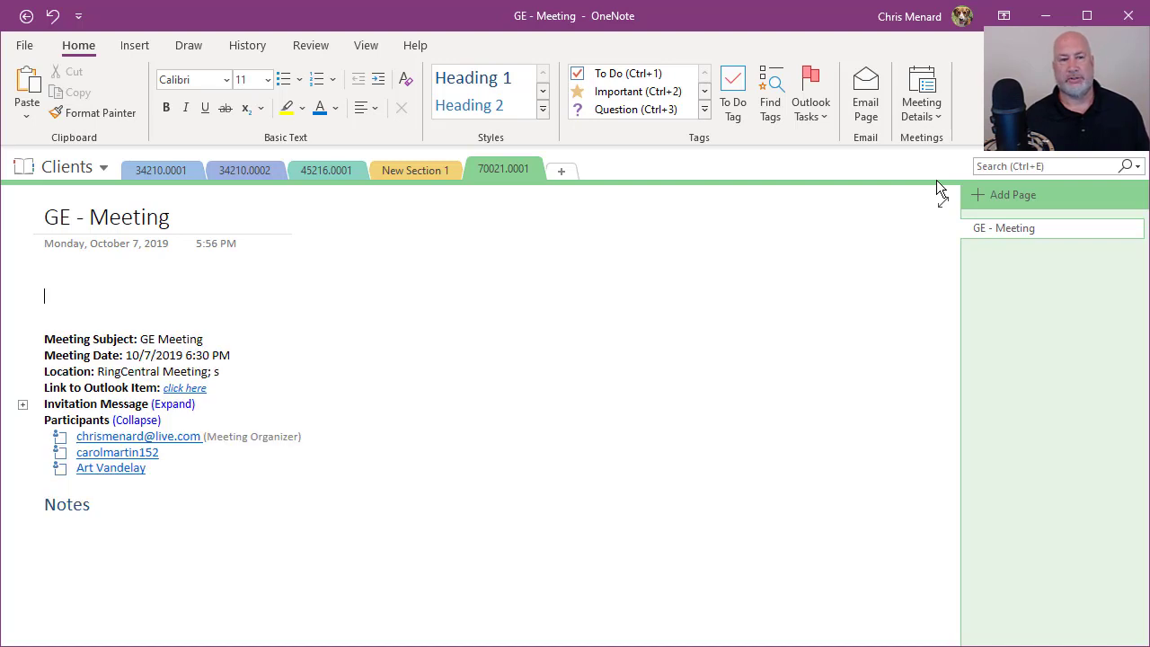
Mark all three listed meeting participants as in attendance
click(59, 468)
click(60, 452)
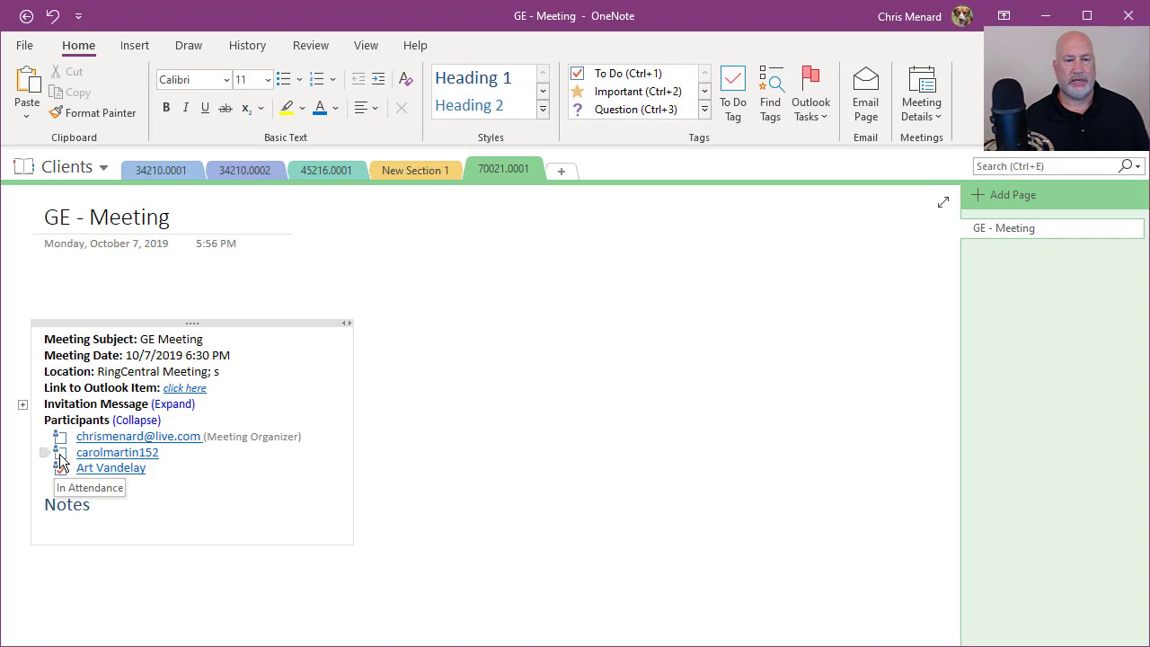
click(60, 437)
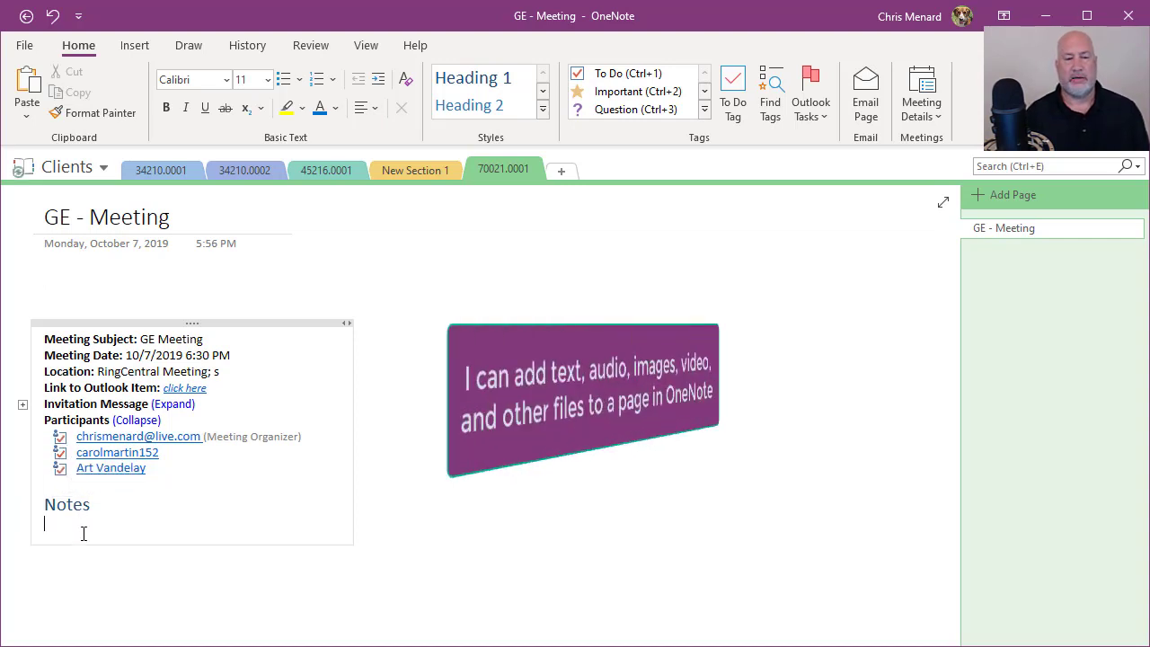
Enter "This is sample." under the Notes heading and start a new line
text(This is )
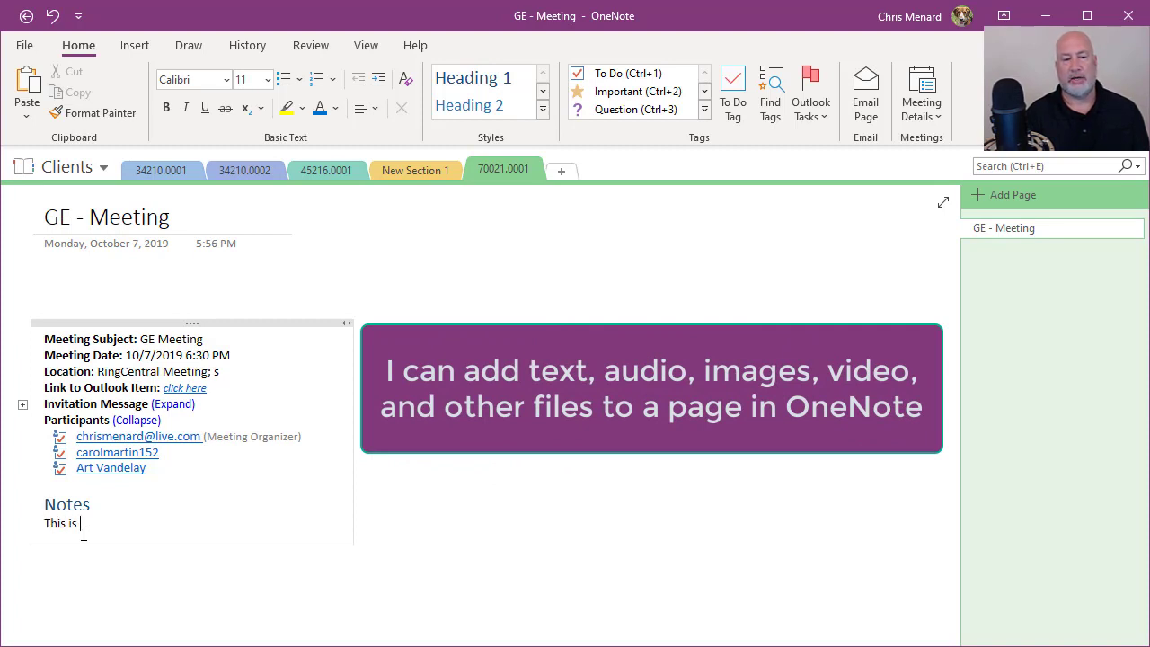
text(sample.)
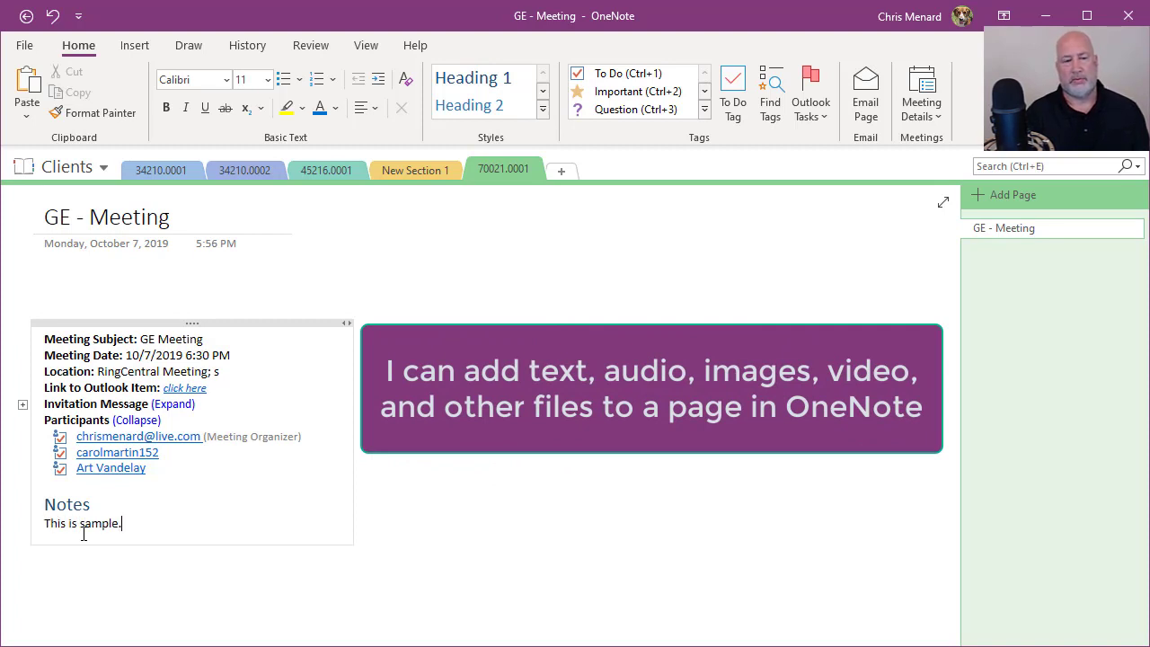
key(Return)
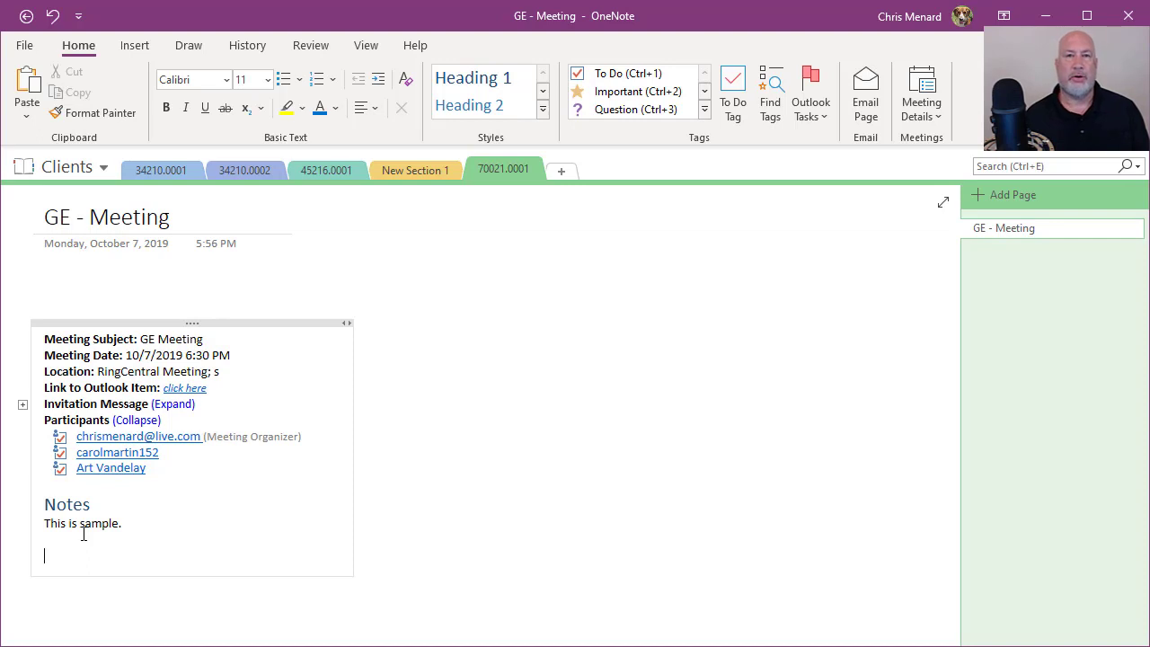
Switch to the GE Annual Report 2018 page in Chrome and copy the first three paragraphs of the shareholder letter below its greeting
key(alt+Tab)
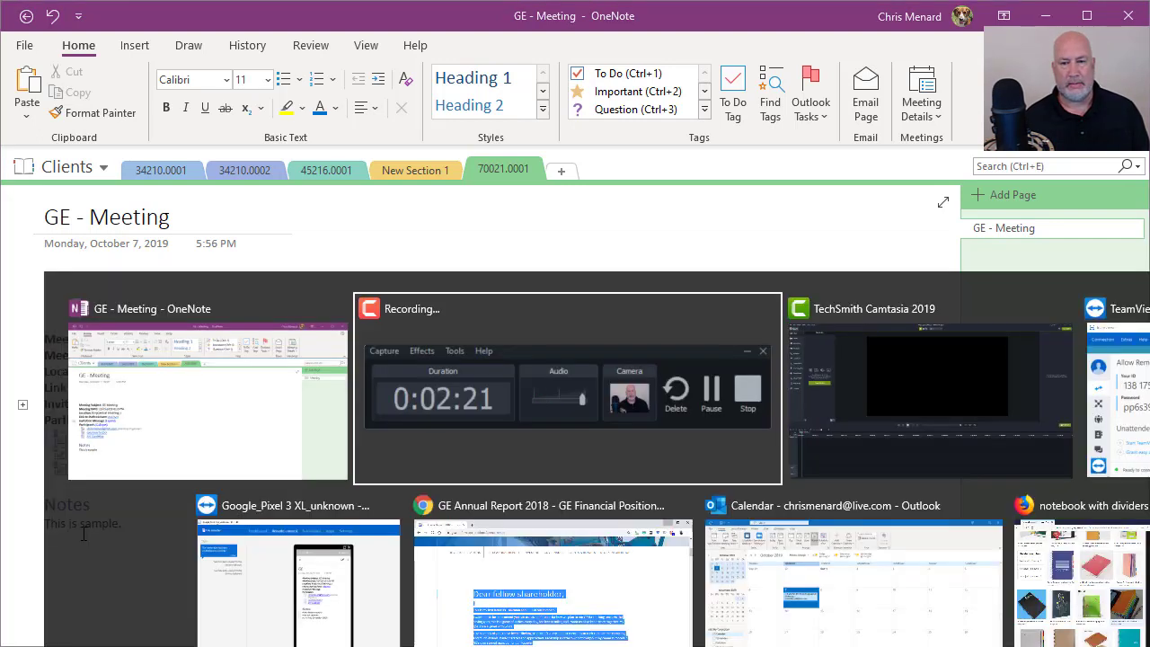
key(alt+Tab)
key(alt+Tab)
key(alt+Tab)
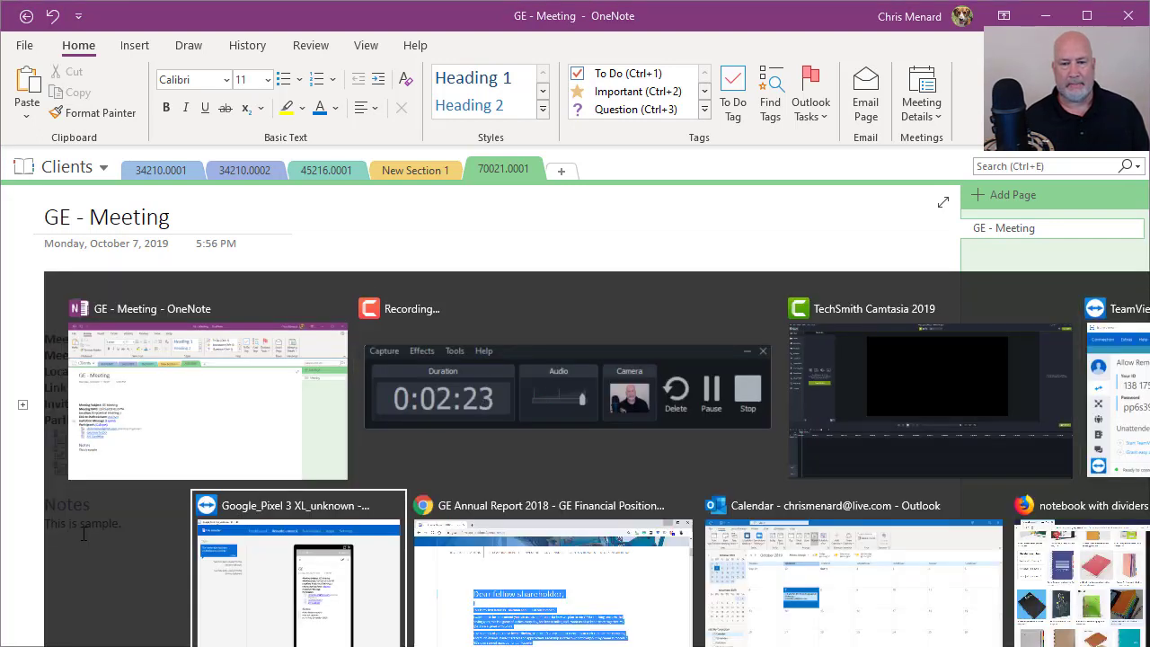
key(Escape)
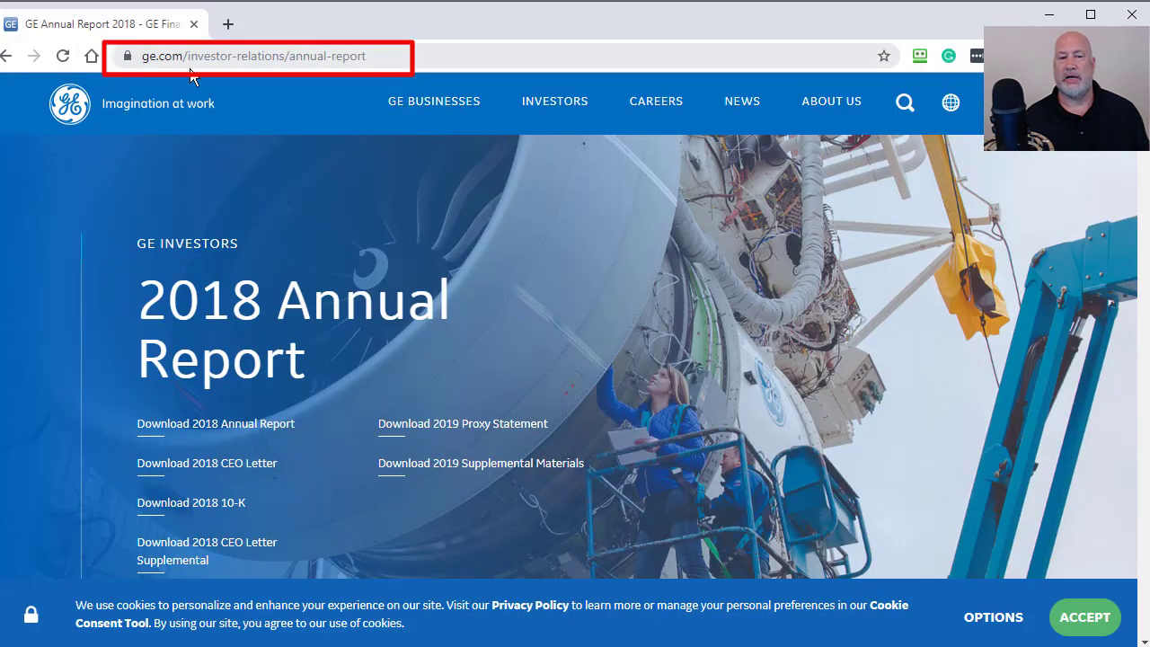
scroll(400, 313, down, 6)
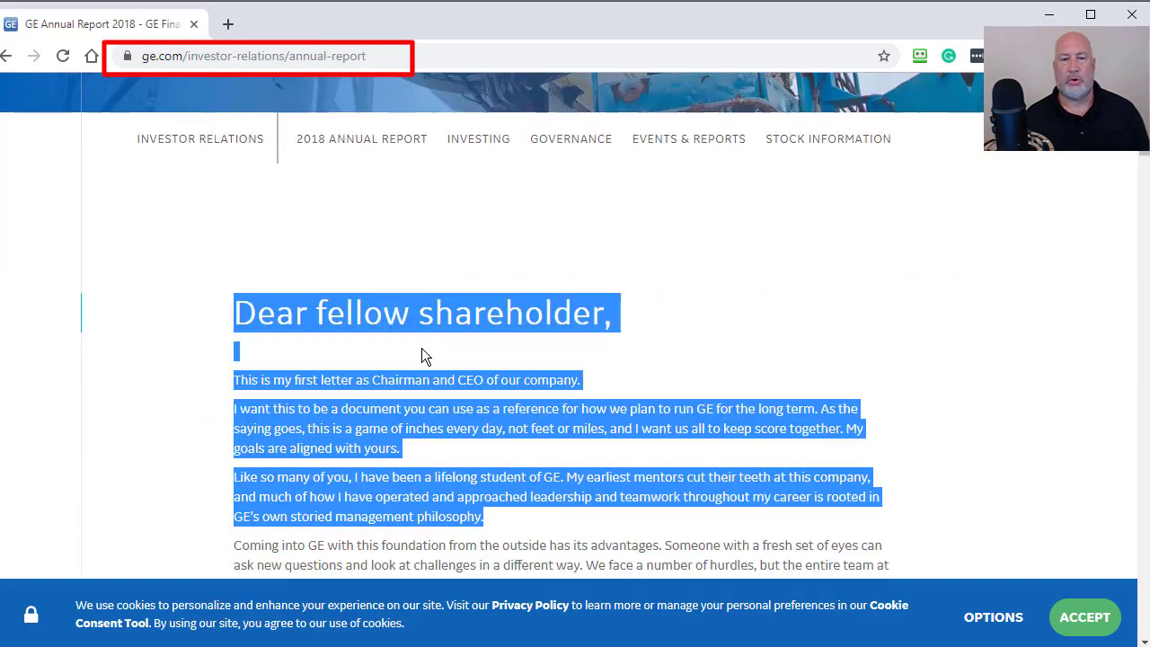
click(255, 329)
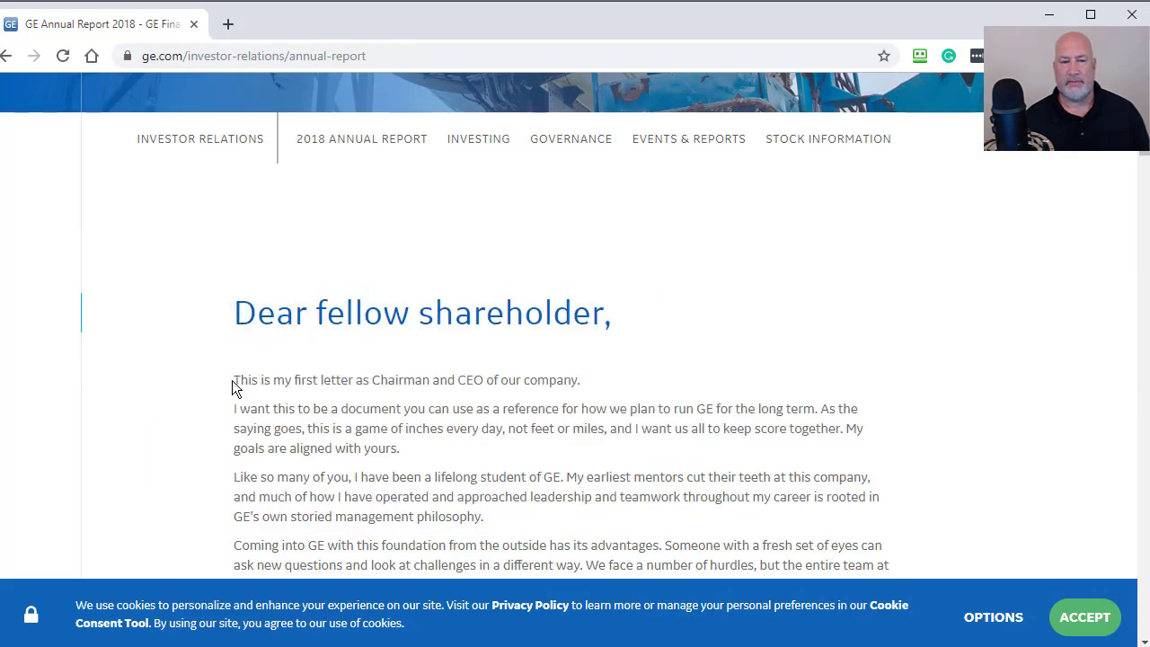
drag(234, 381, 536, 516)
key(ctrl+c)
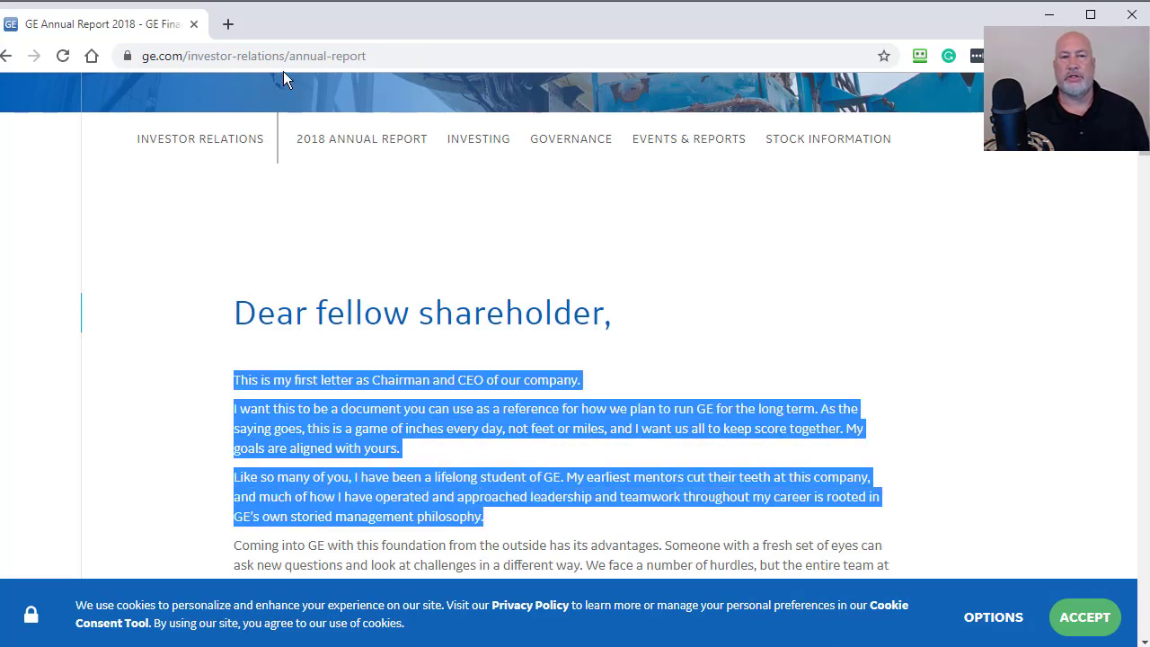
Switch back to OneNote, add a page titled "Shareholders report 2018" to the GE section, and paste the copied letter text into its body
key(alt+Tab)
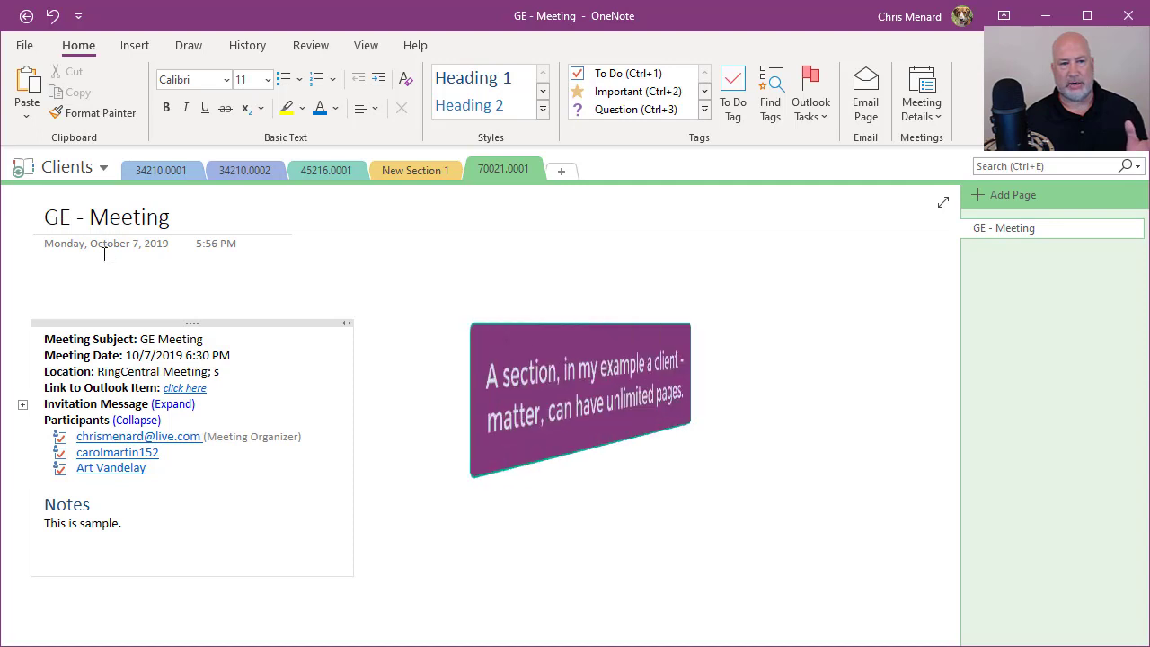
click(1017, 199)
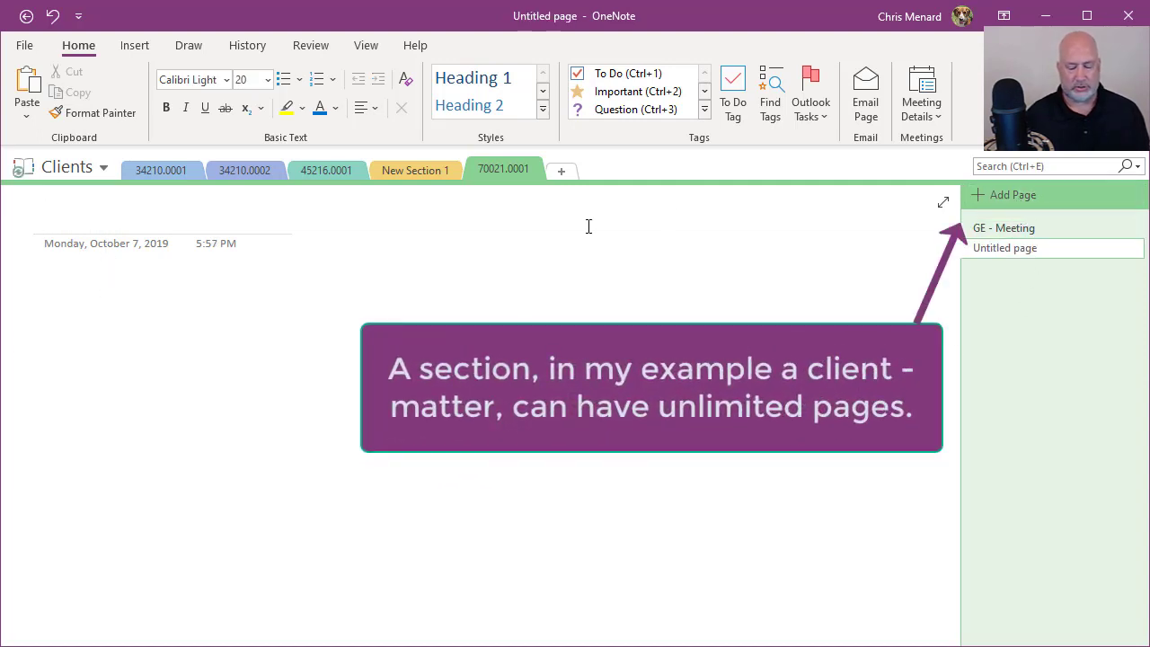
text(Shareholders report 201)
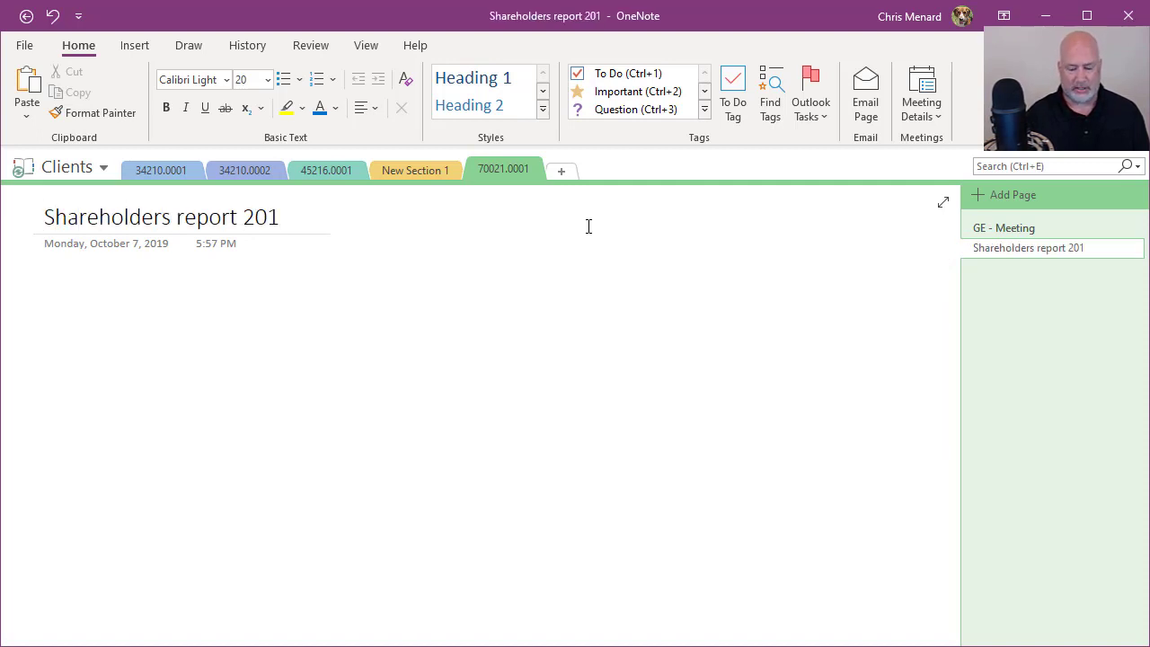
text(8)
click(128, 296)
key(ctrl+v)
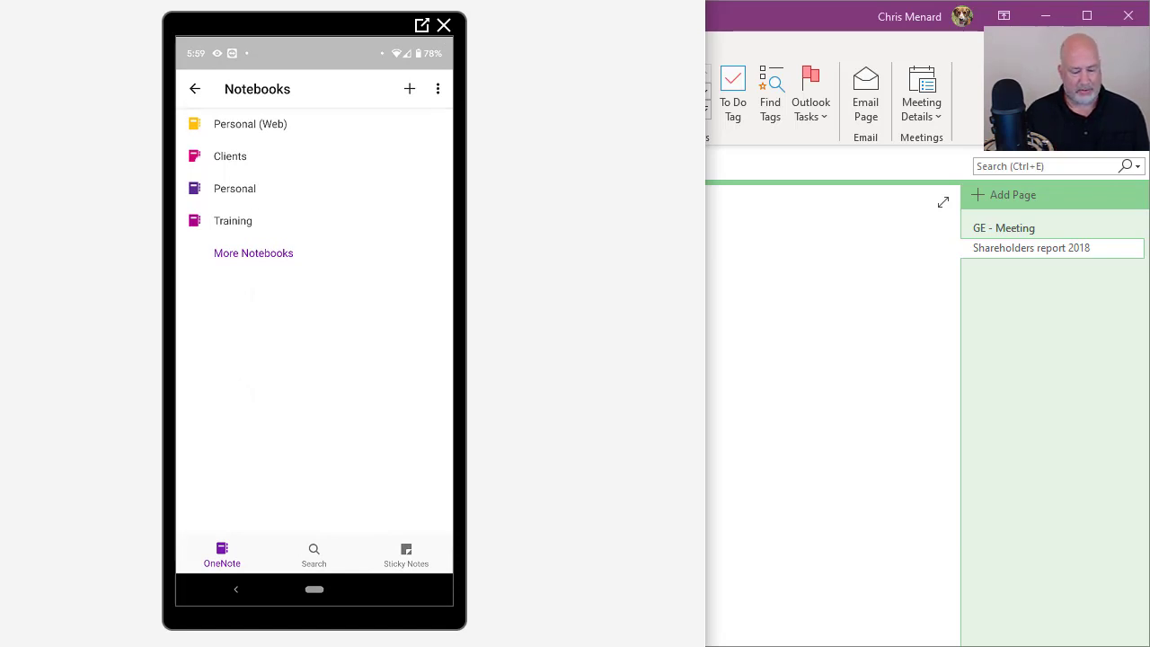
Open the Clients notebook in the OneNote mobile app on the mirrored phone
click(230, 155)
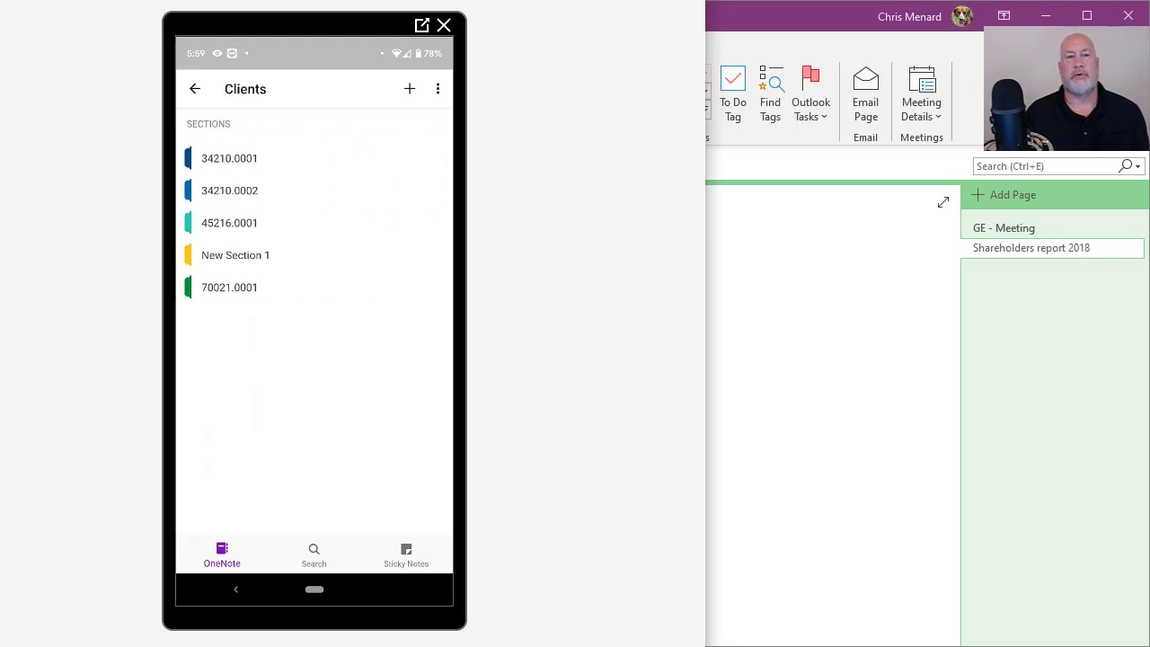